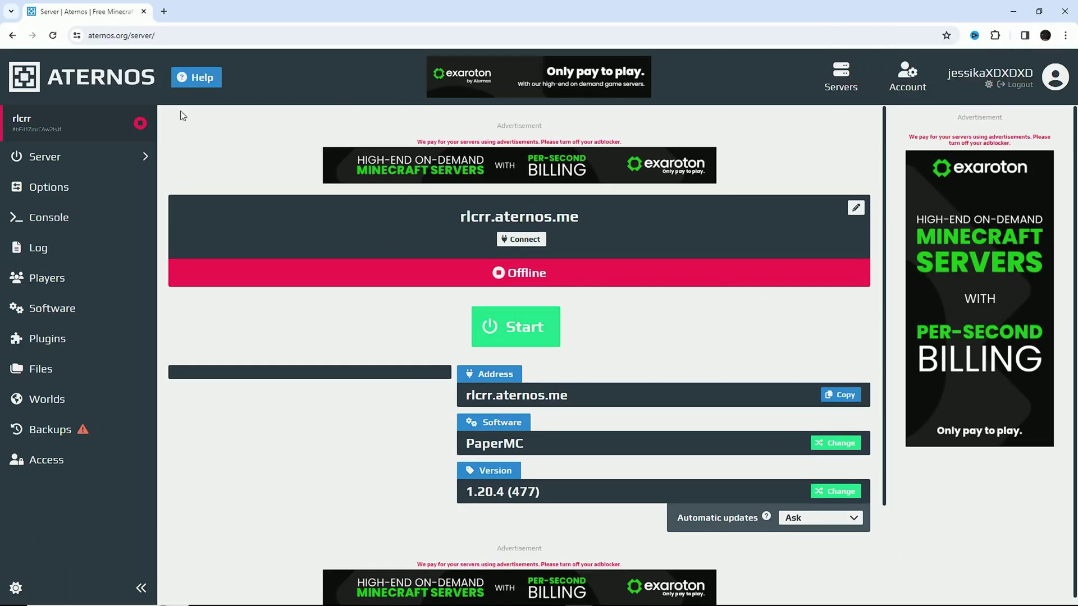
Choose Europe/London as the server timezone in the Options page
click(49, 187)
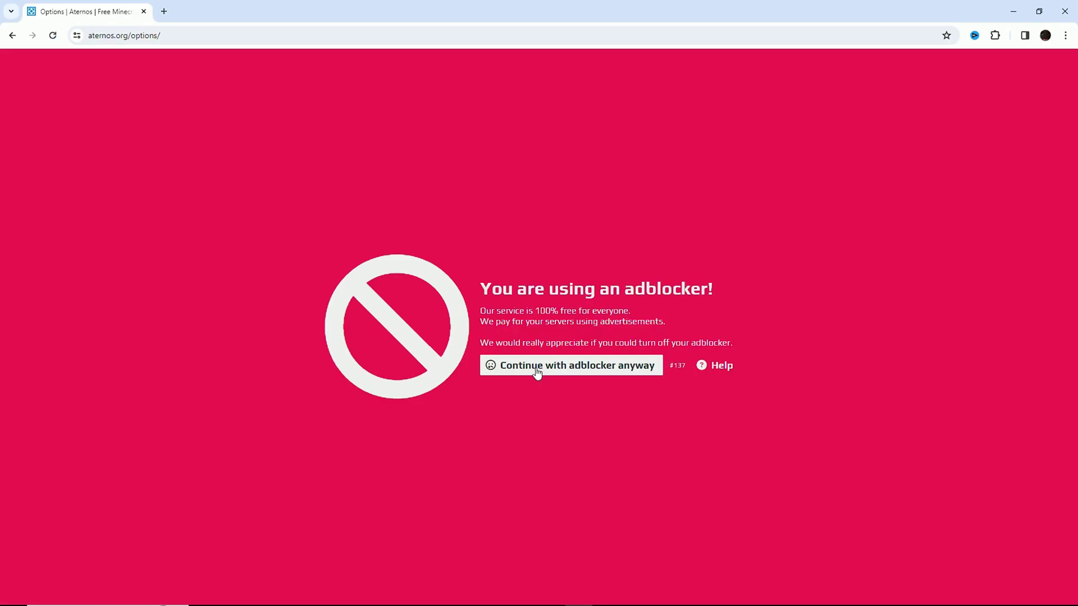
click(538, 371)
scroll(333, 393, down, 3)
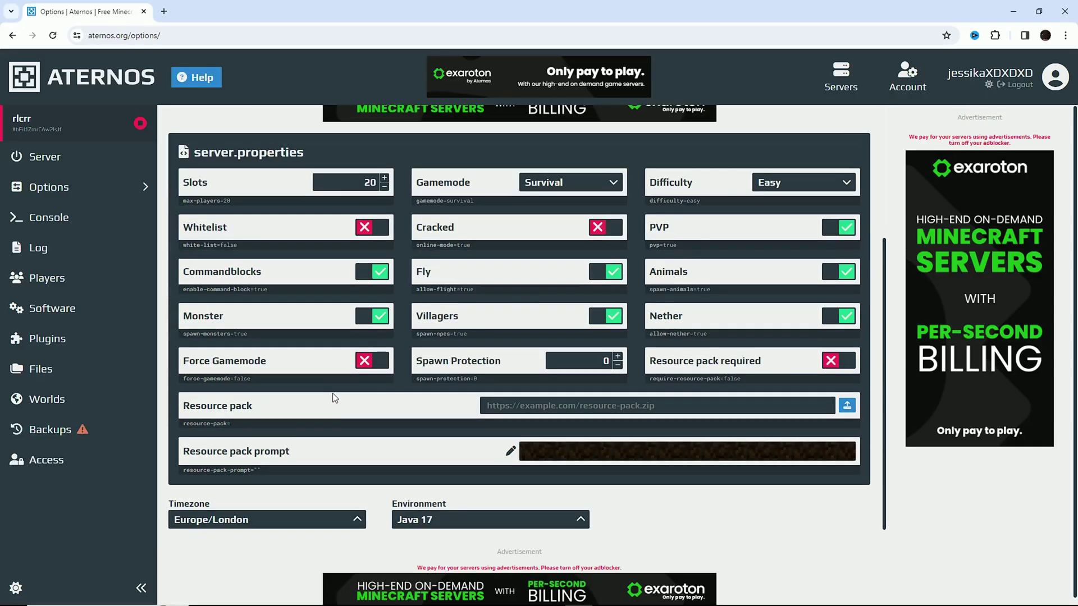
scroll(332, 393, down, 4)
click(333, 407)
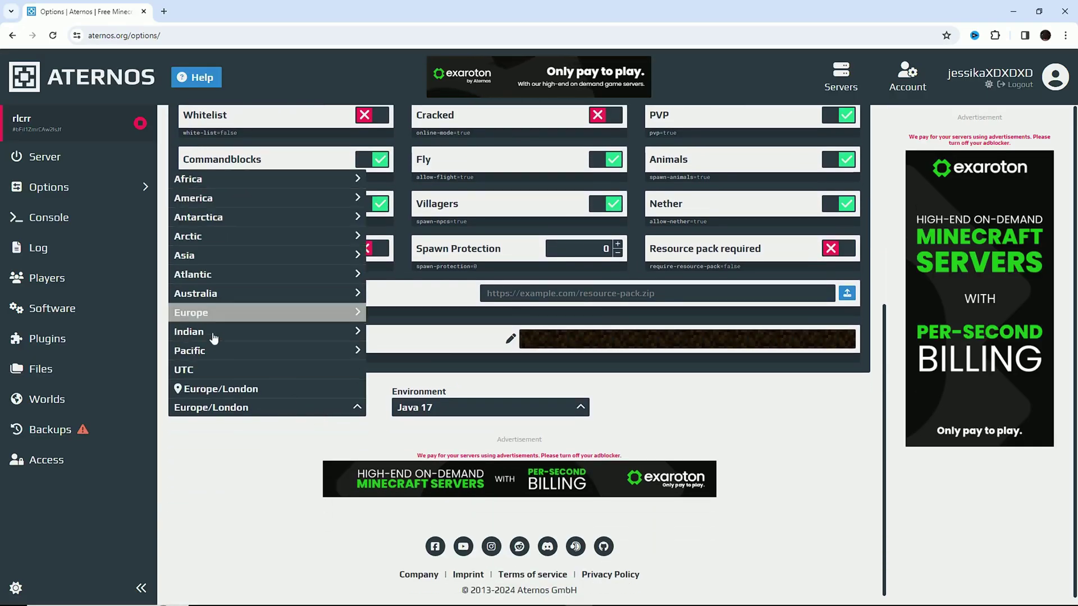
click(221, 388)
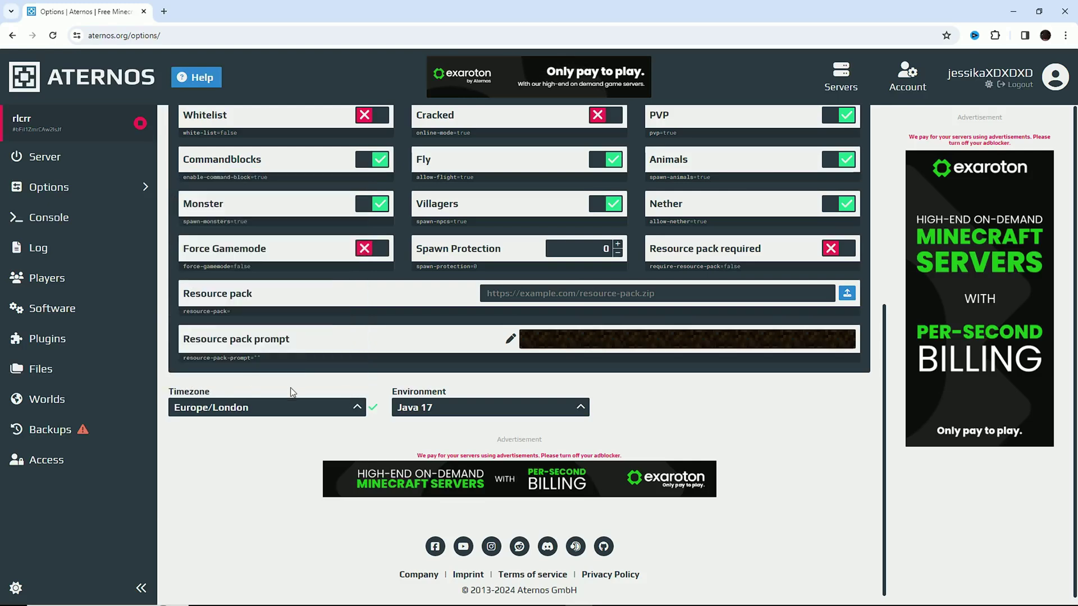
scroll(290, 392, up, 5)
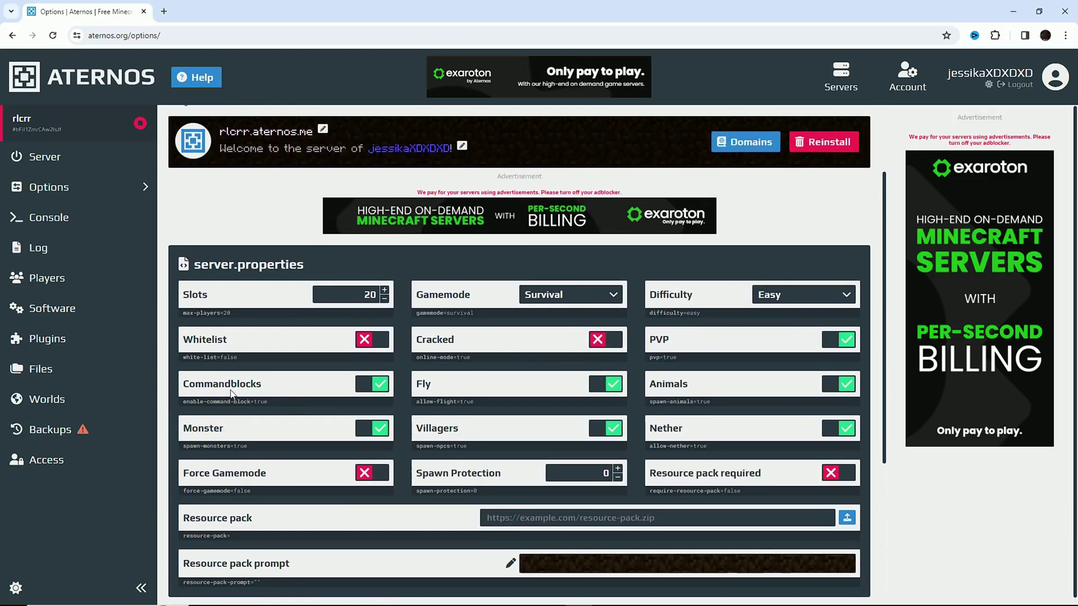
Select Paper/Bukkit software at version 1.20.1 and install it
click(52, 308)
click(566, 365)
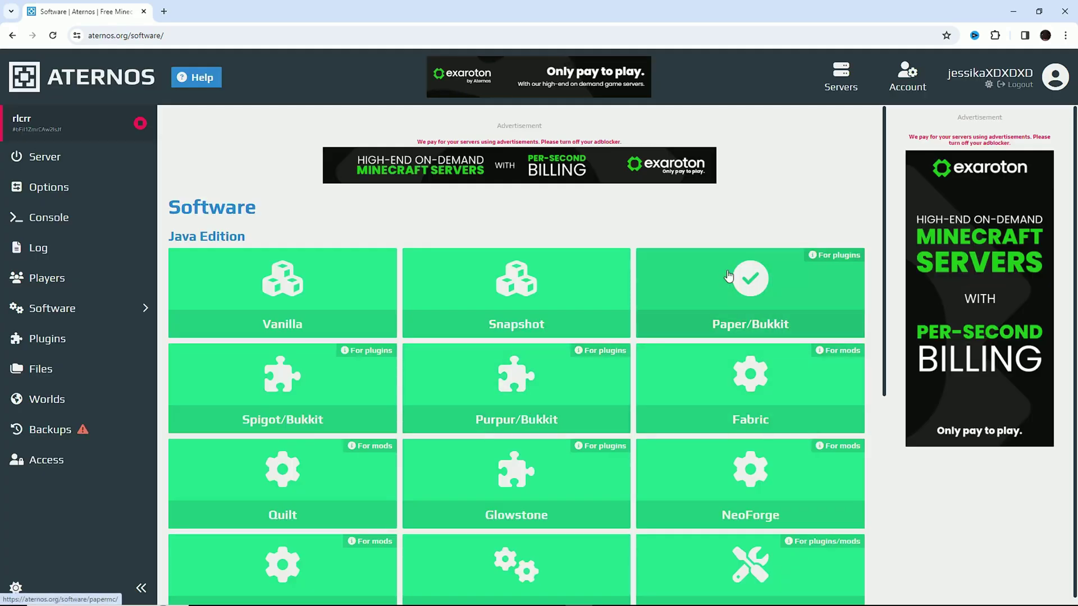
click(728, 275)
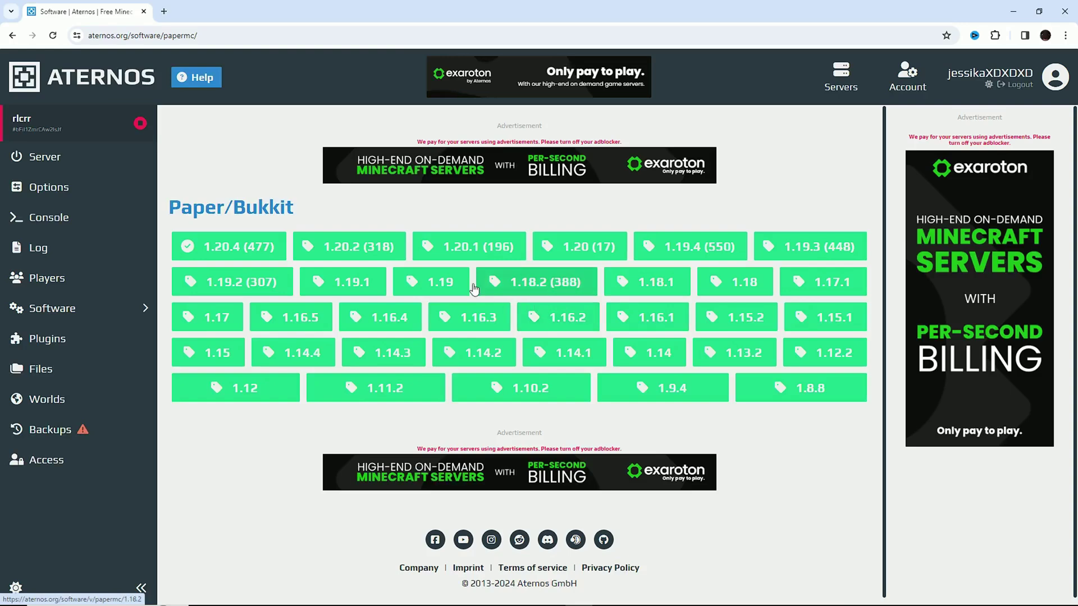
click(449, 249)
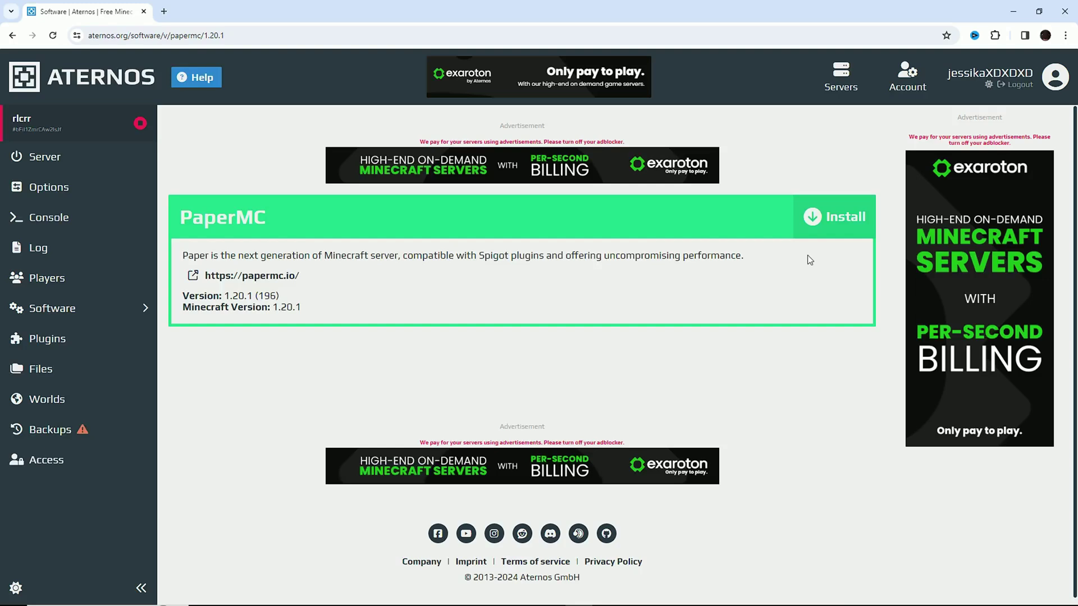
click(857, 217)
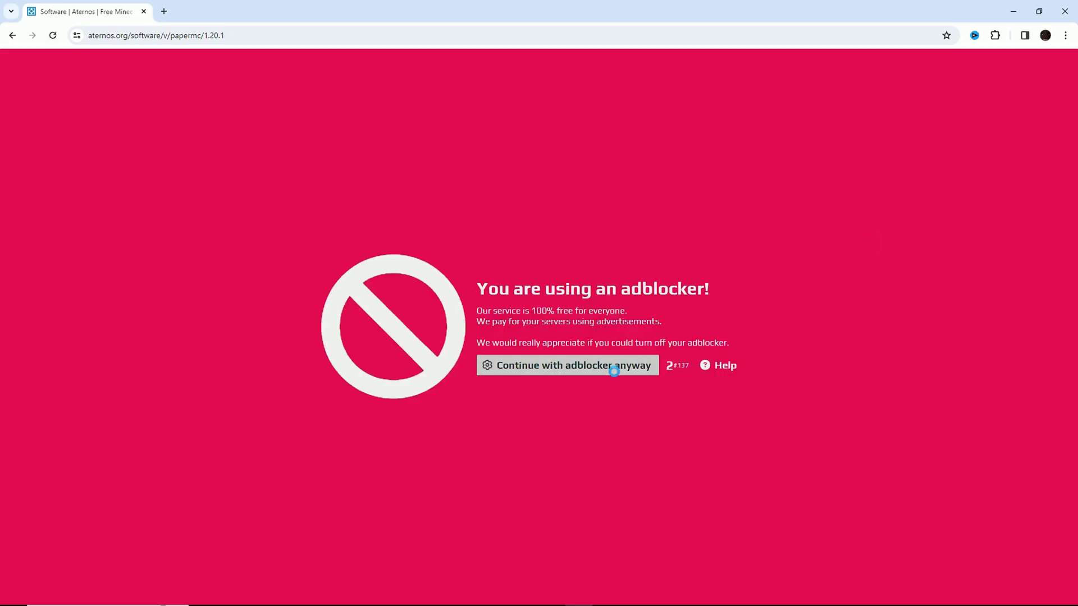
click(614, 371)
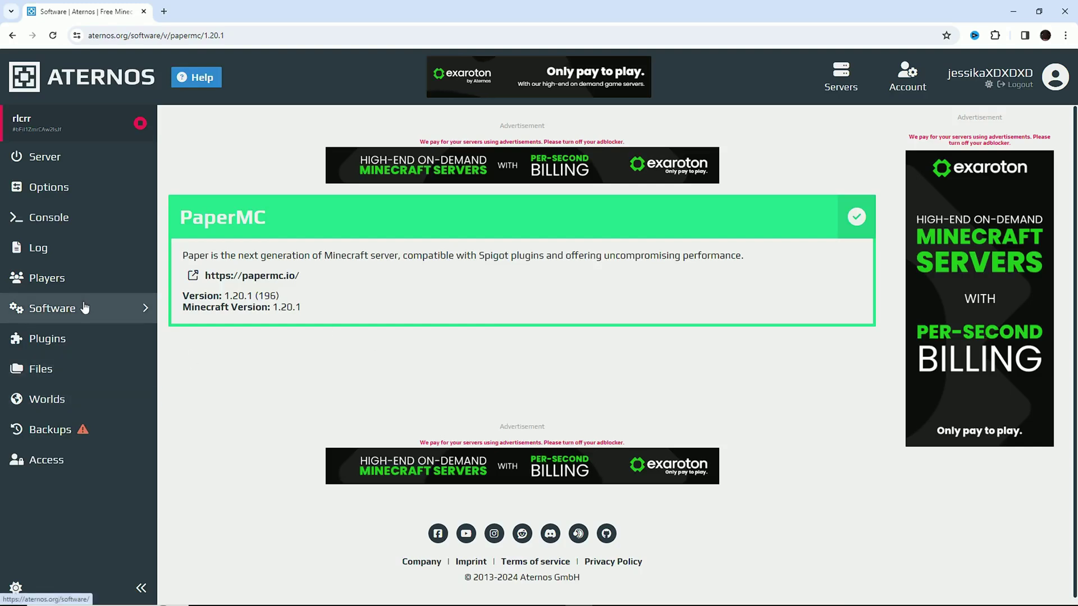
Search the plugin catalogue for 'fast chunk'
click(48, 339)
click(563, 365)
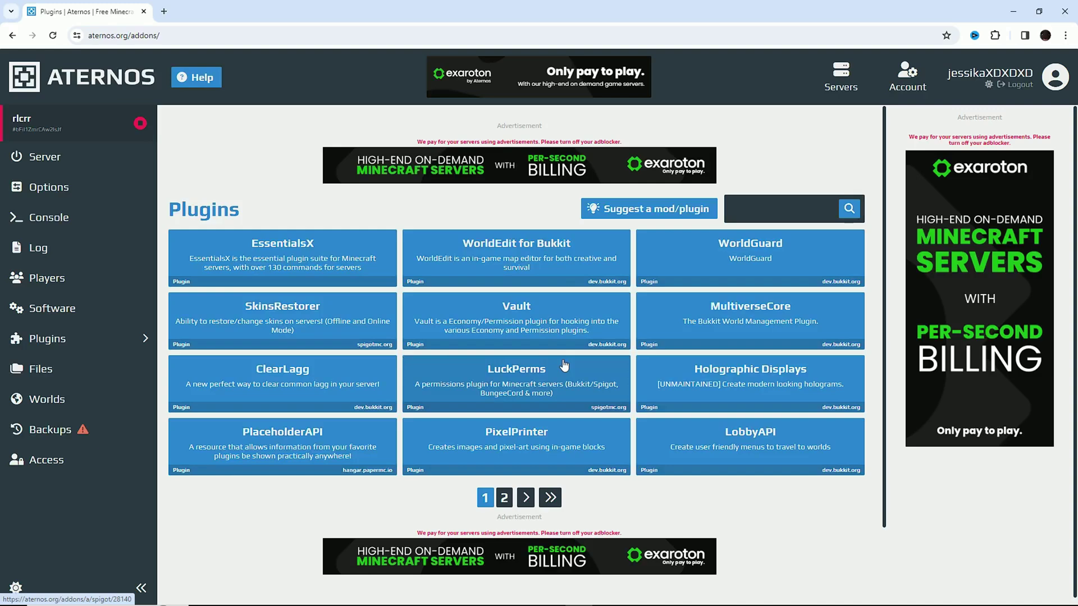
click(783, 209)
text(fast)
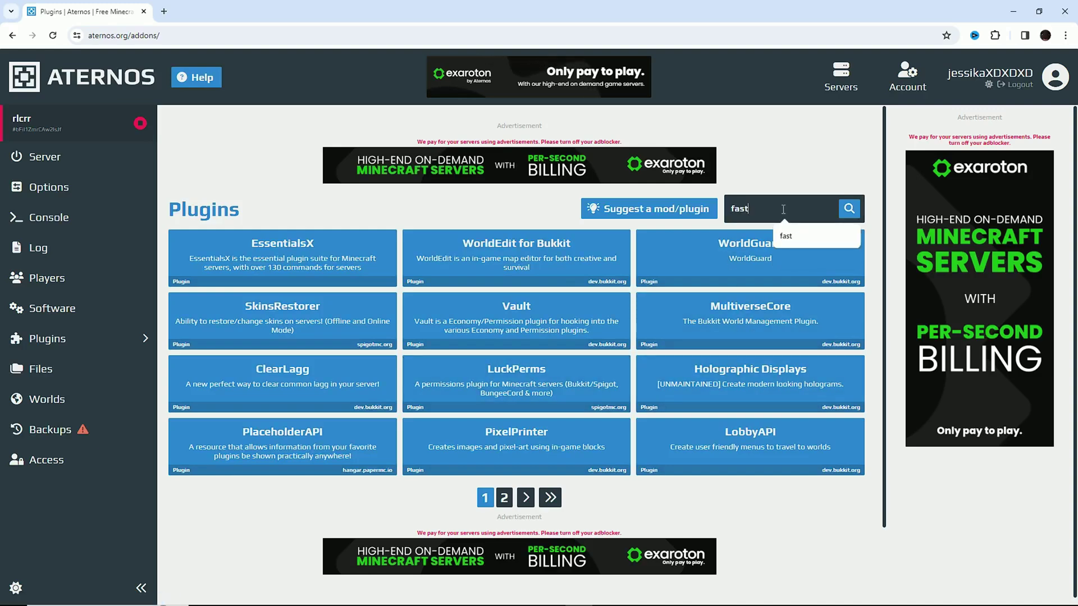
text( ch)
text(nk)
key(Return)
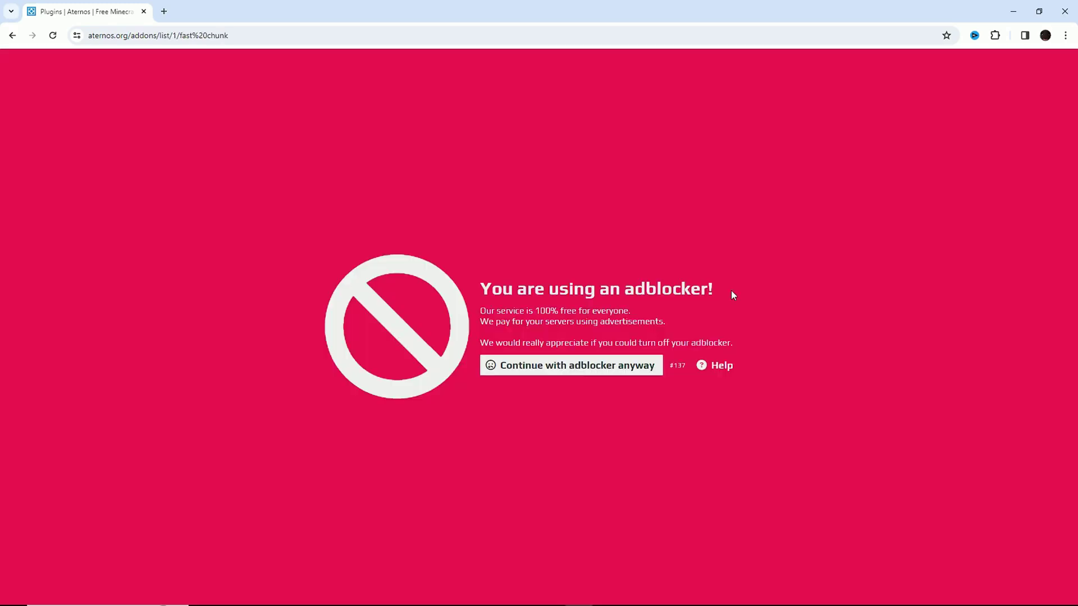
click(591, 365)
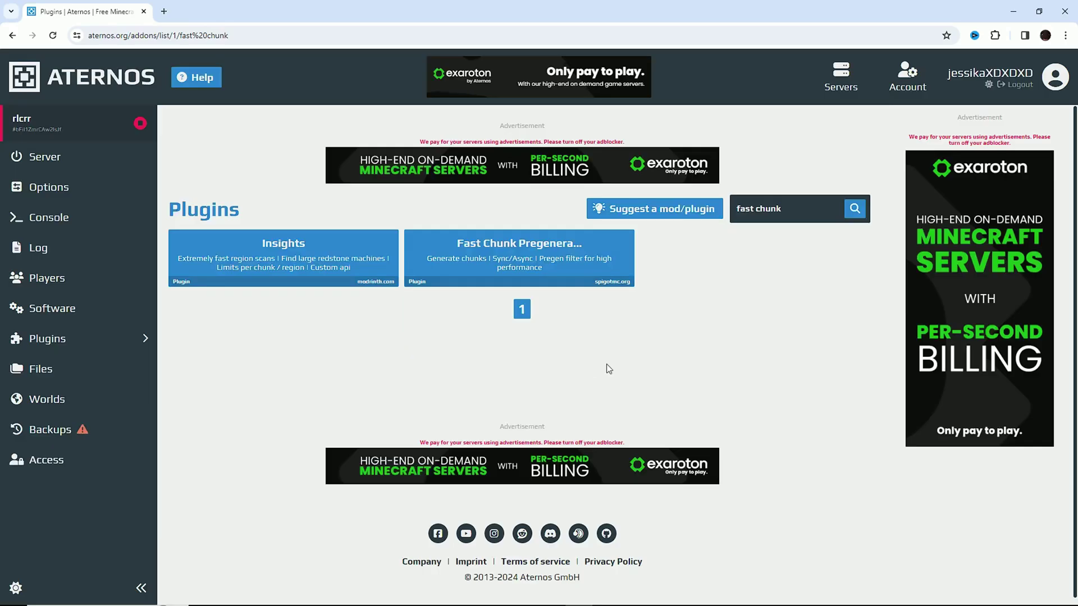
Install version 2.0.9 from the Fast Chunk Pregenerator plugin page
click(533, 243)
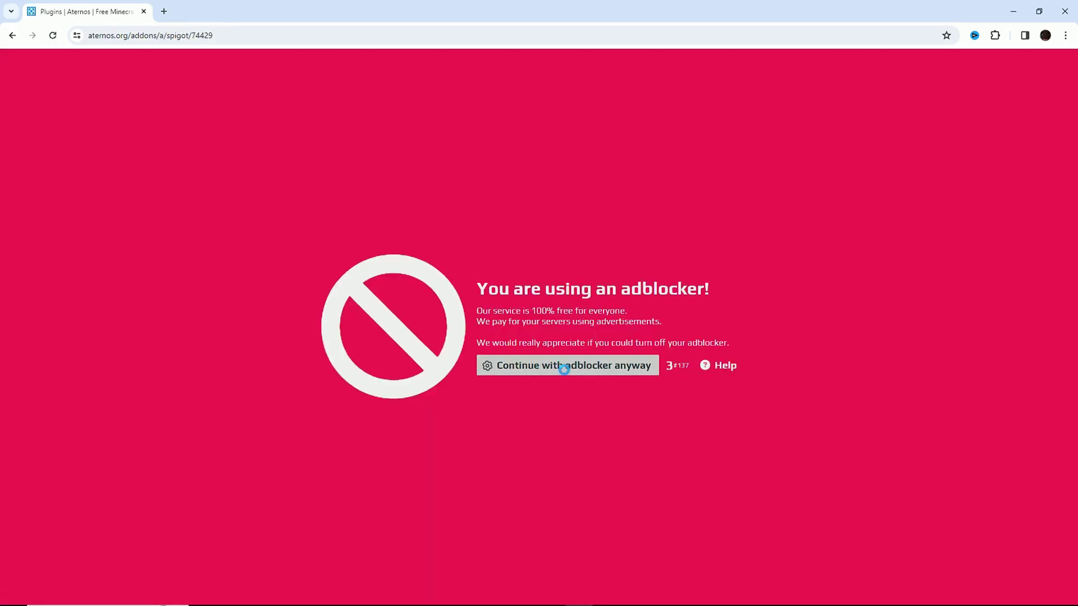
click(562, 368)
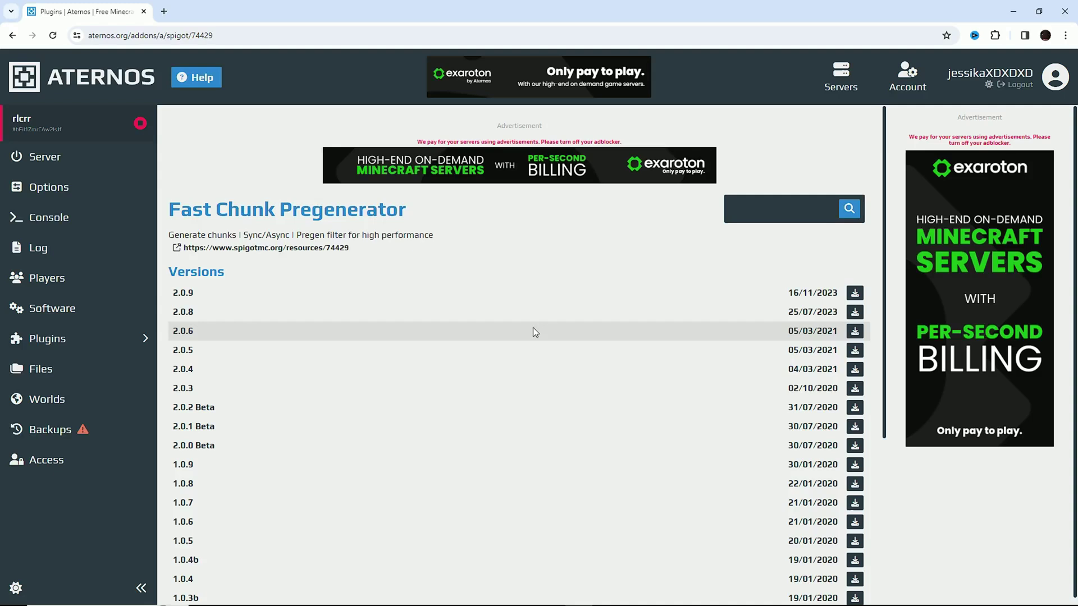
click(855, 292)
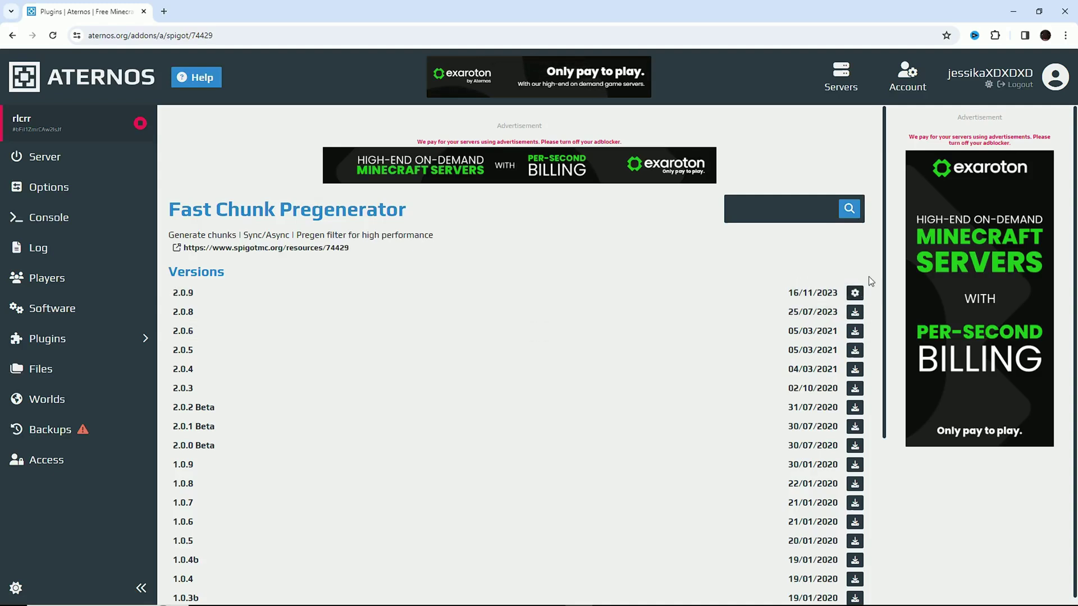
Search plugins for 'clearlag' and open the first ClearLagg result
click(792, 209)
text(clearlag)
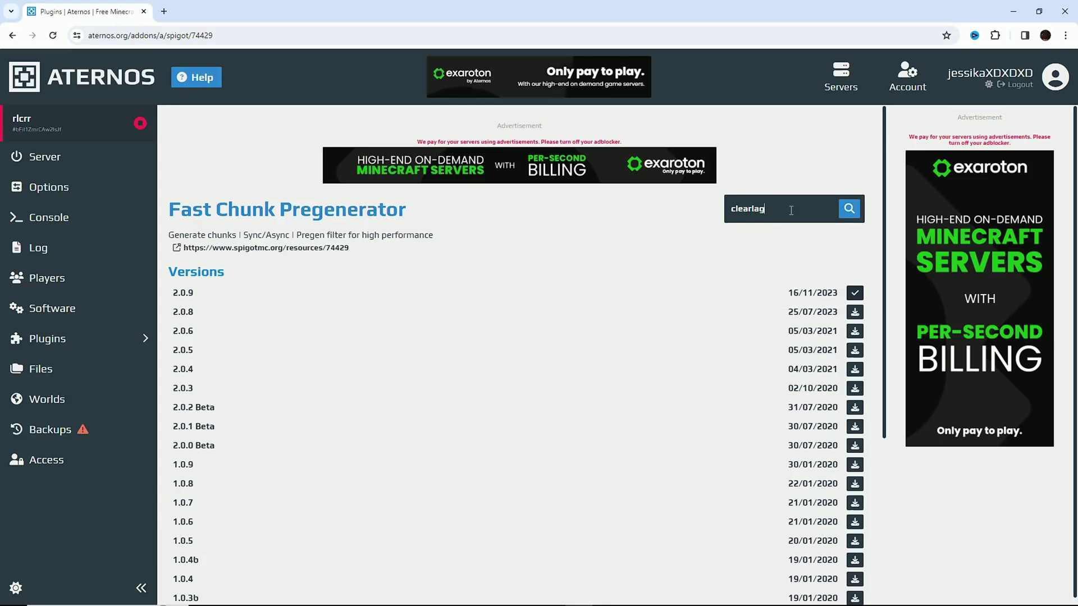
key(Return)
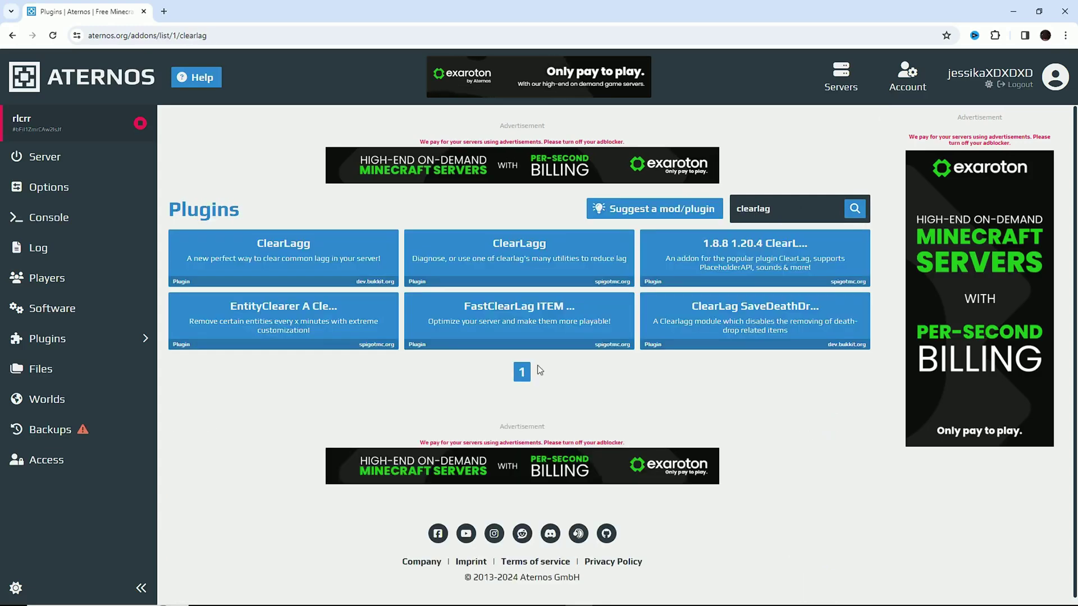
click(336, 267)
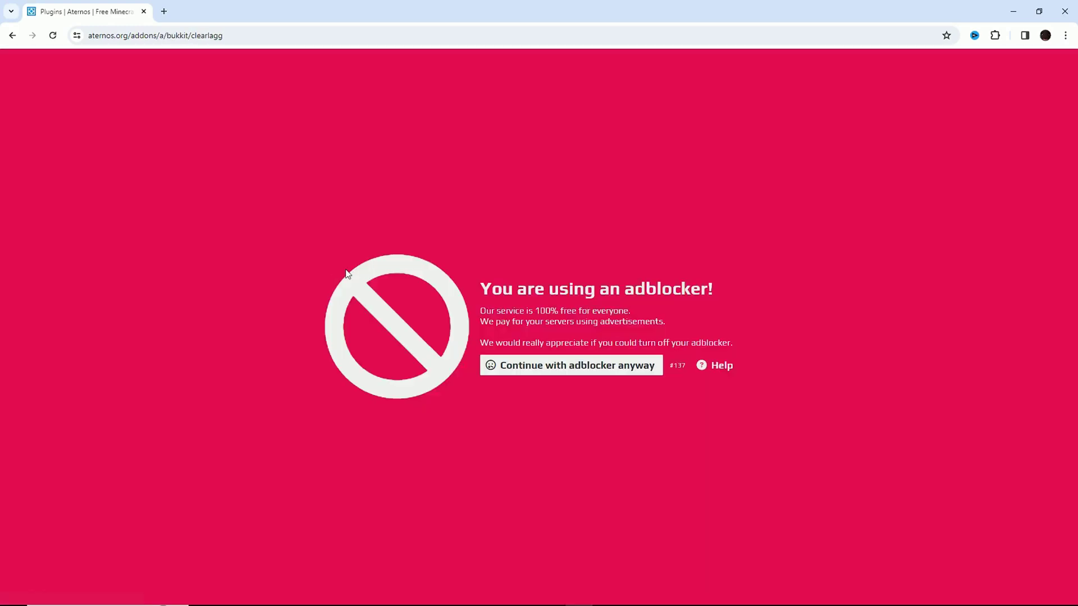
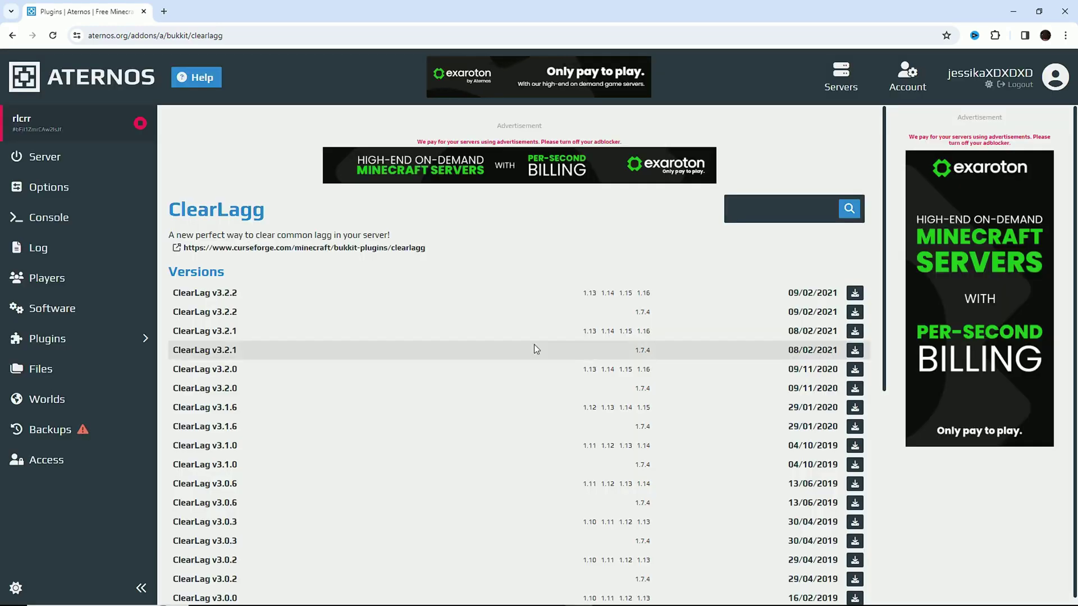
Install ClearLag v3.2.2, then go through Options to the server's file list
click(855, 293)
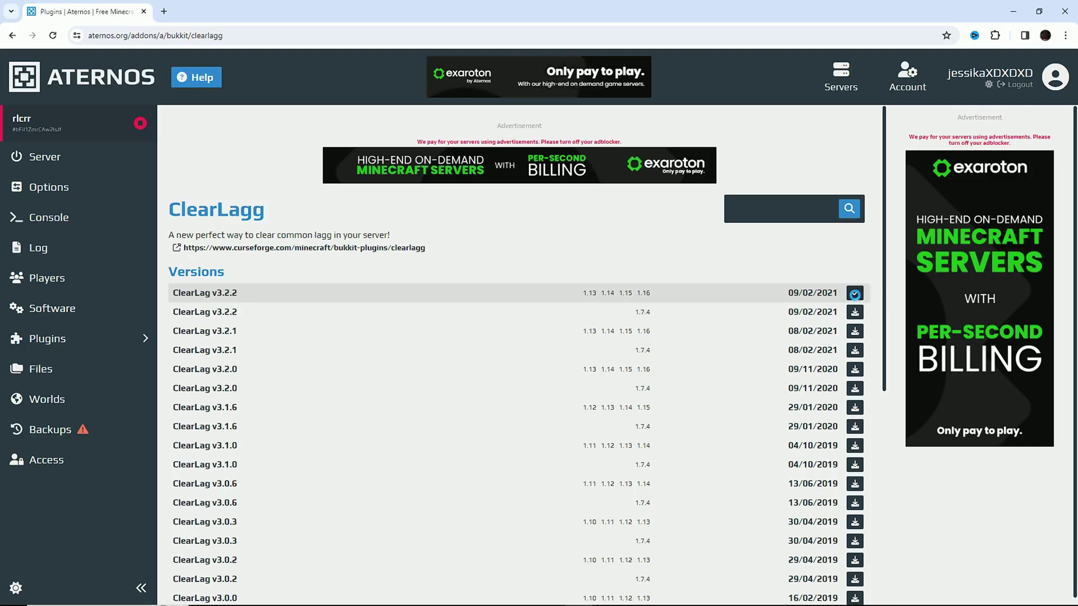
click(49, 187)
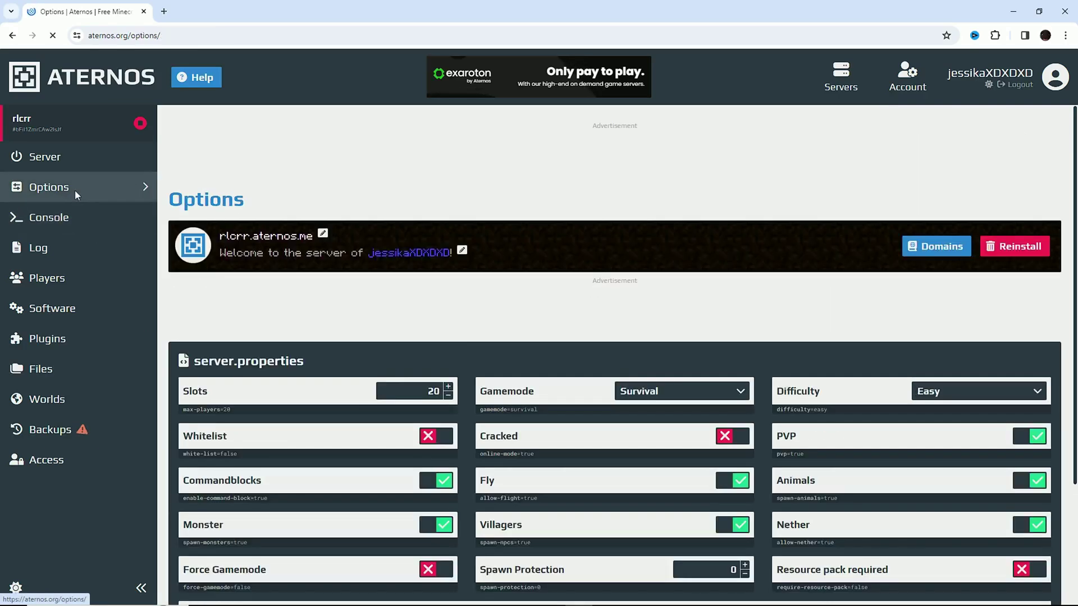
click(512, 365)
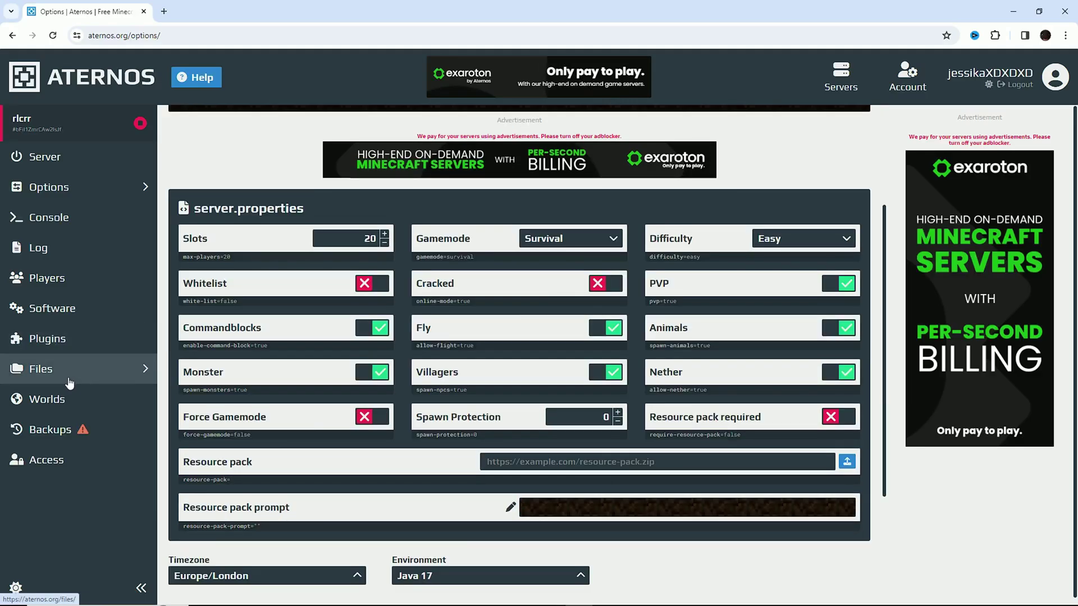
click(44, 369)
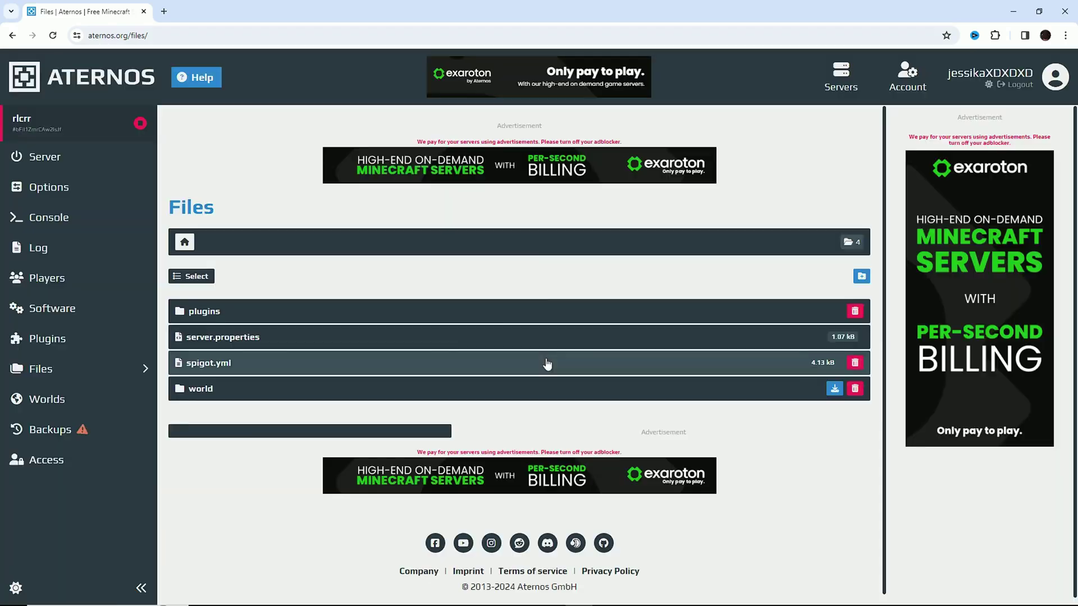
In server.properties, reduce view distance and simulation distance from 5 to 3
click(453, 335)
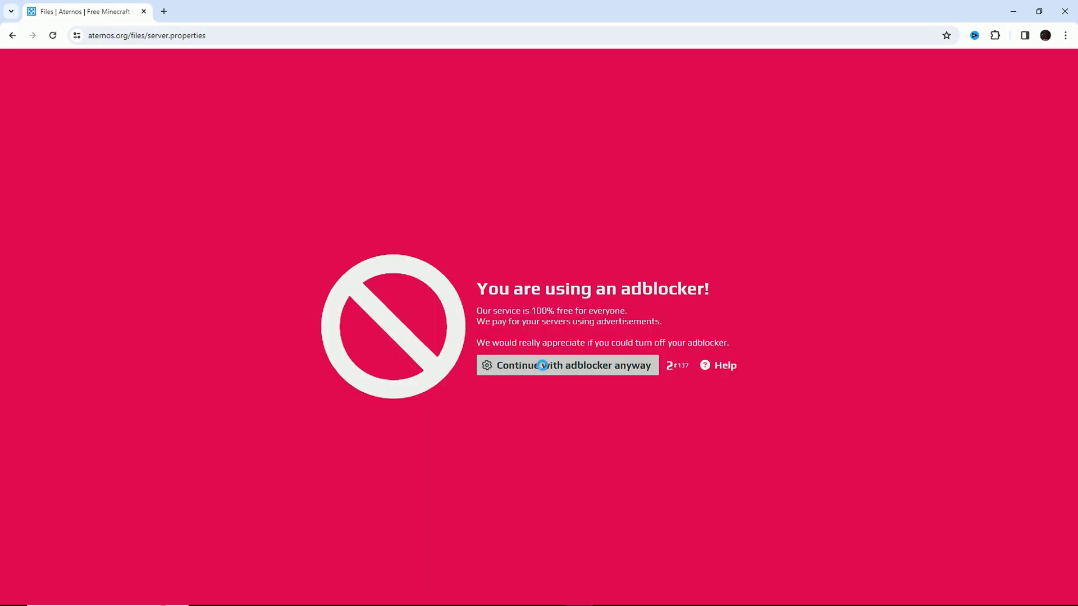
click(543, 365)
scroll(472, 356, down, 1)
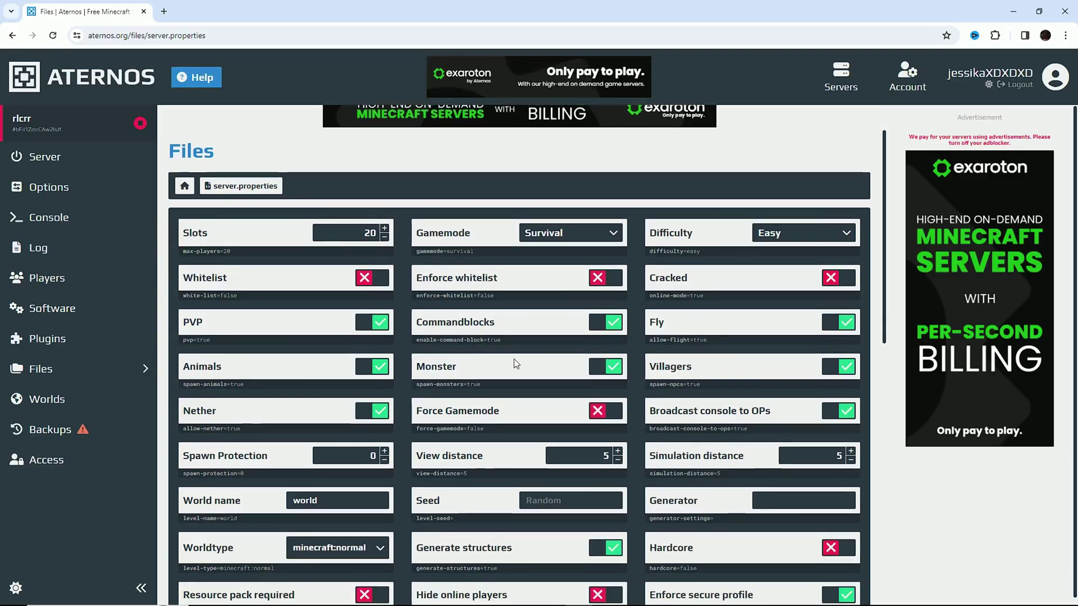
scroll(472, 358, down, 1)
click(619, 405)
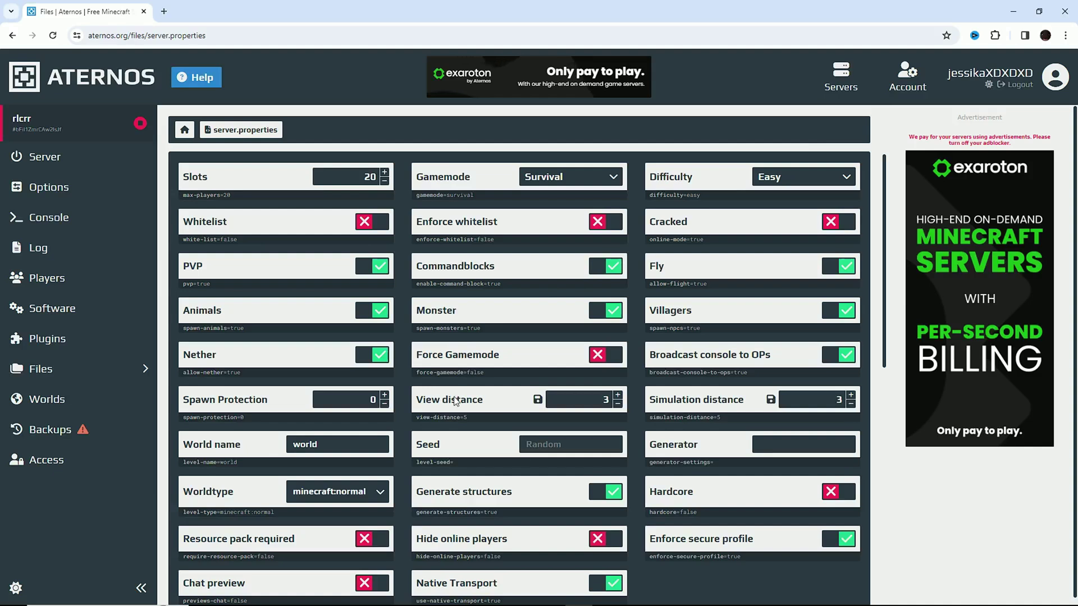
scroll(455, 403, down, 2)
scroll(455, 403, down, 1)
scroll(455, 403, down, 1)
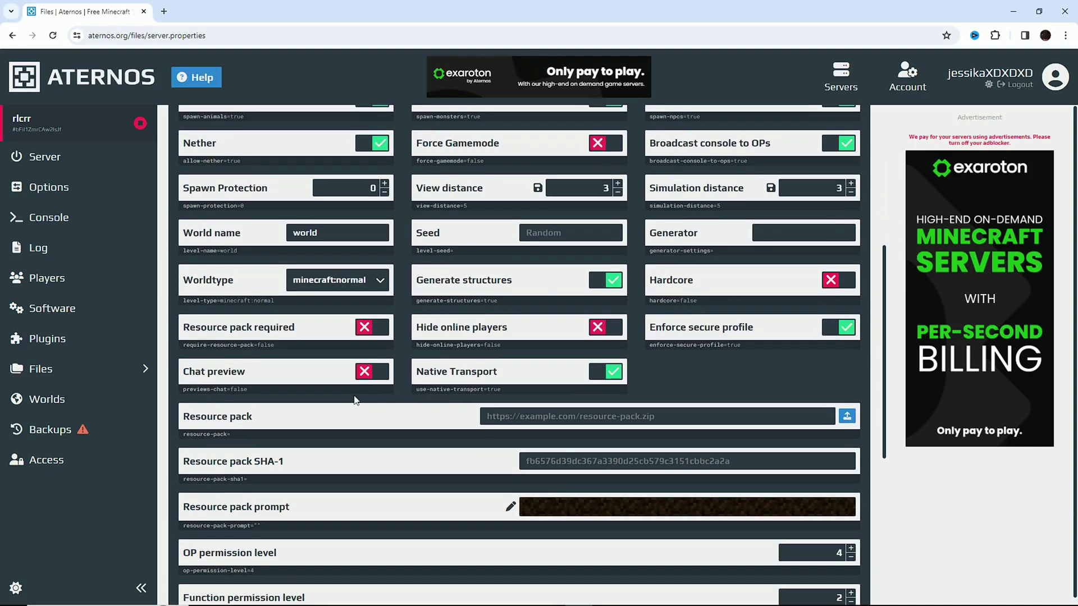
scroll(421, 354, down, 1)
scroll(303, 503, down, 5)
scroll(303, 503, up, 5)
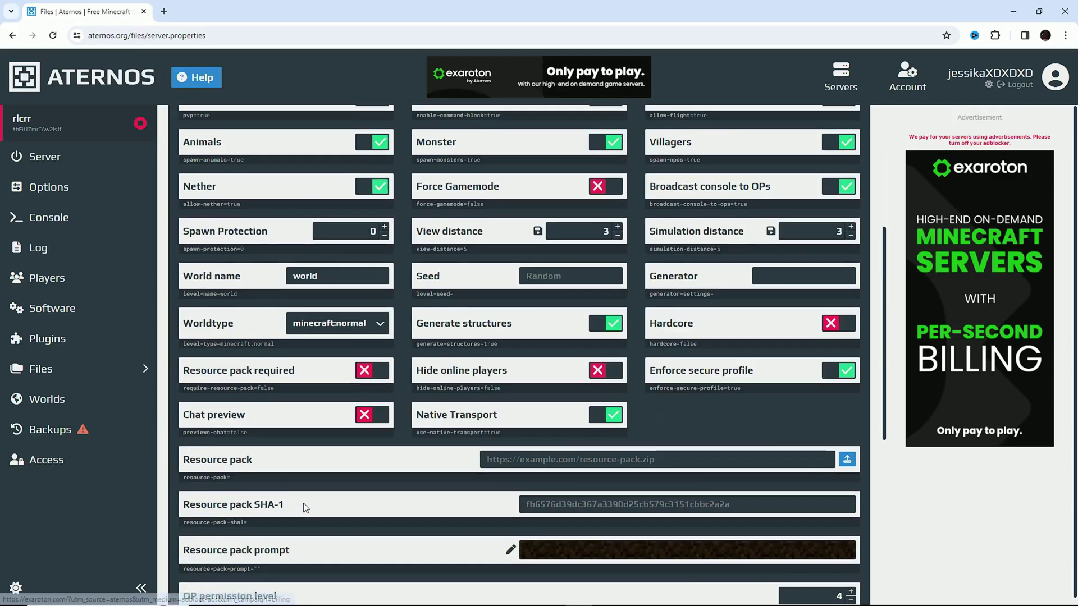
scroll(304, 503, up, 5)
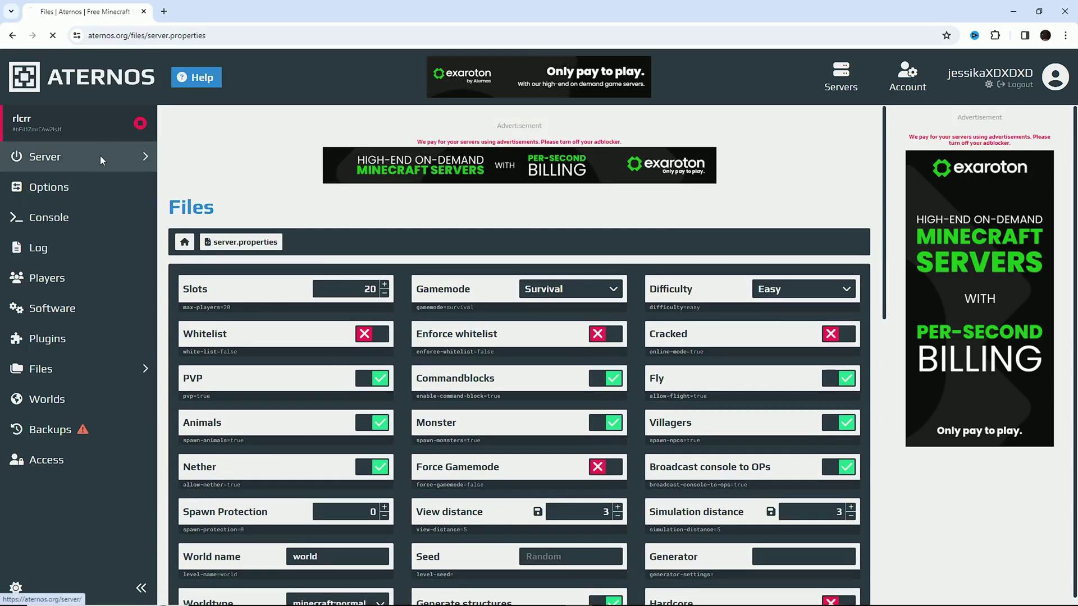
Return to the rlcrr server overview and start the offline PaperMC 1.20.1 server
click(45, 157)
click(615, 368)
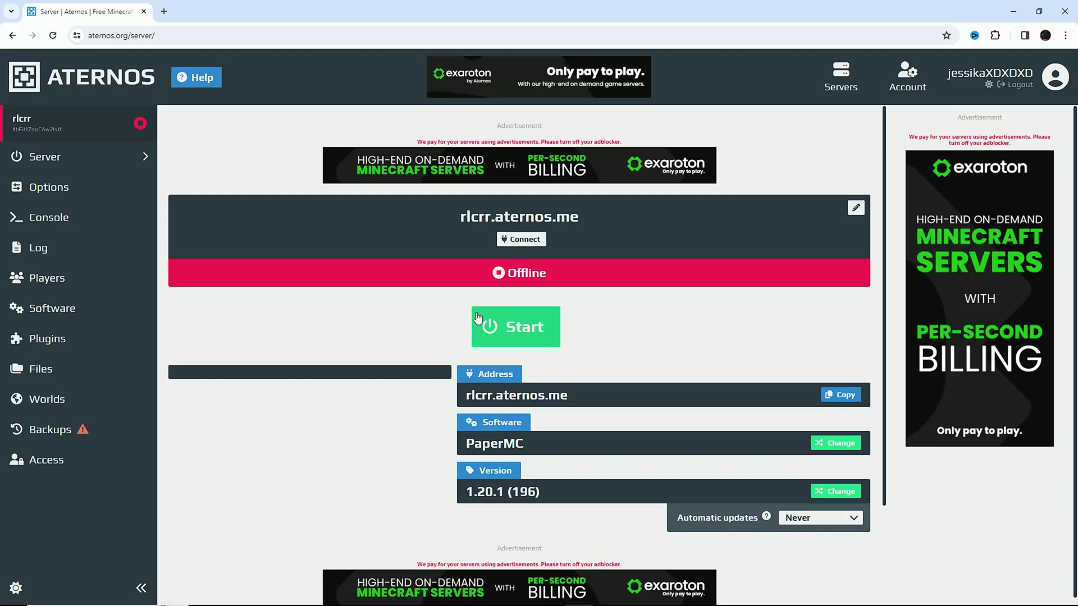
click(478, 319)
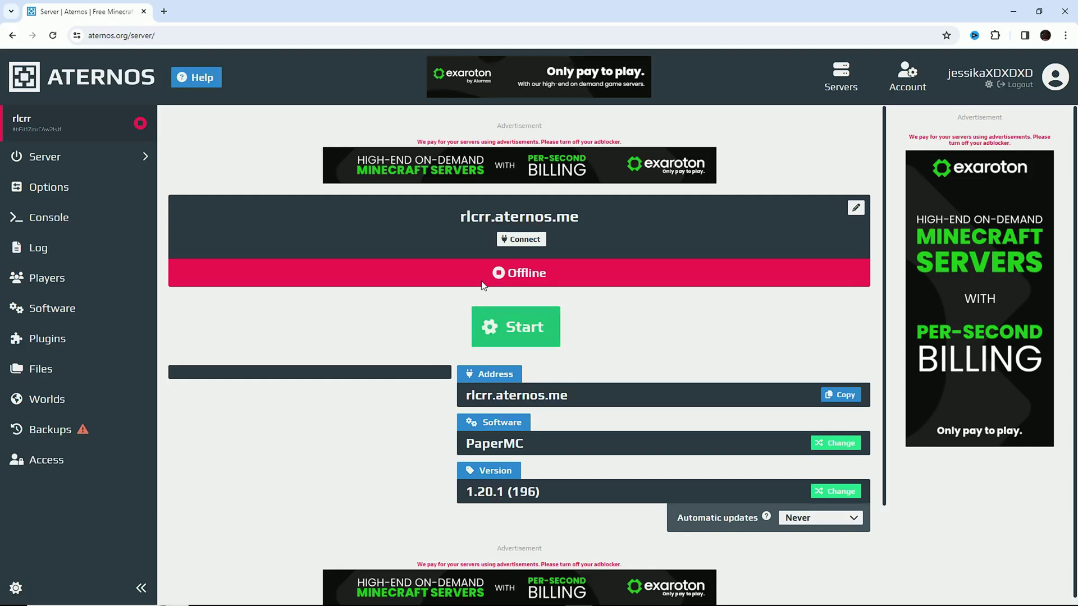